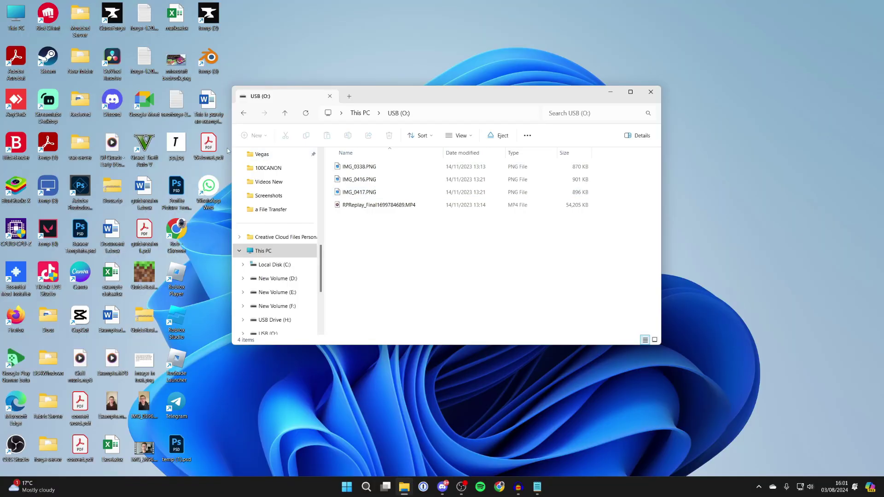
Paste Welome!.pdf into USB (O:), which fails with a write-protected disk error
{"action": "key", "text": "ctrl+v"}
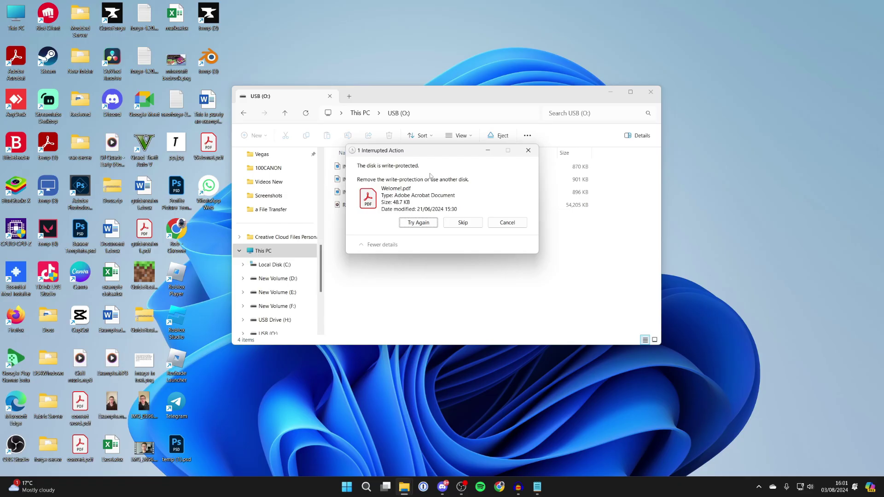
Cancel the failed Welome!.pdf copy and start a Windows search for 'disk'
{"action": "left_click", "coordinate": [490, 222]}
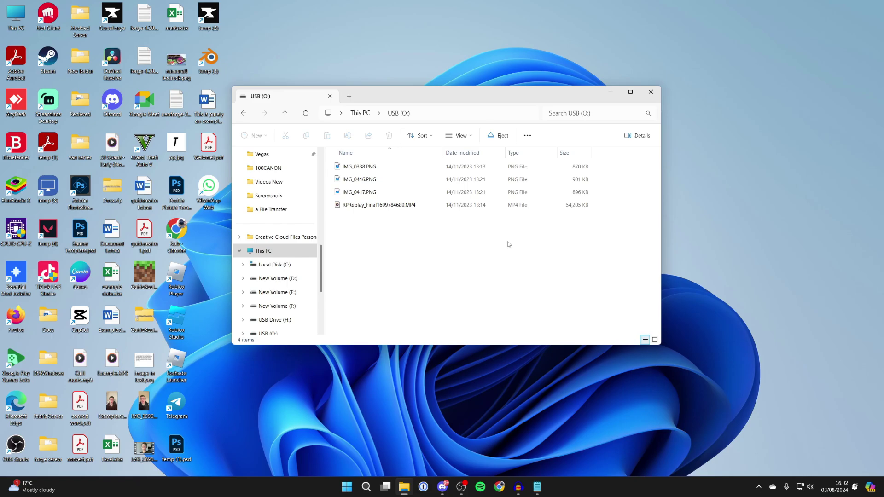
{"action": "left_click", "coordinate": [366, 487]}
{"action": "type", "text": "disk"}
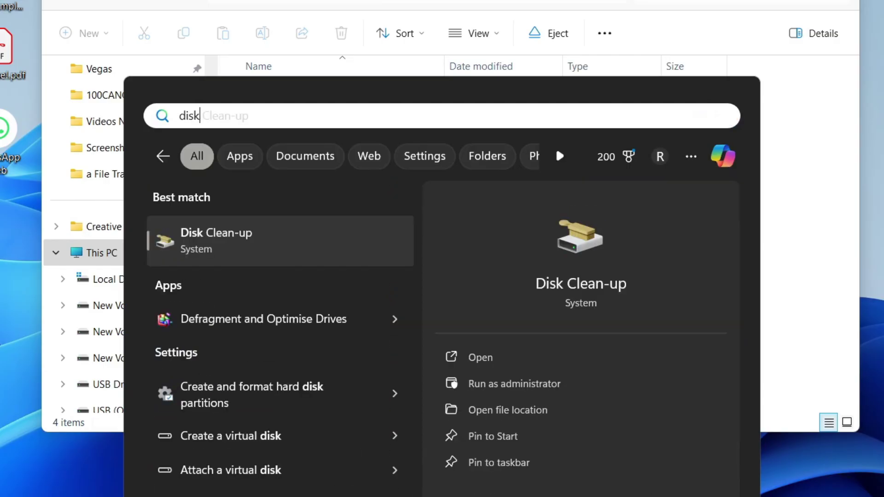
{"action": "type", "text": "pare"}
Find diskpart in Windows Search and bring up its Run as administrator option
{"action": "key", "text": "BackSpace"}
{"action": "type", "text": "t"}
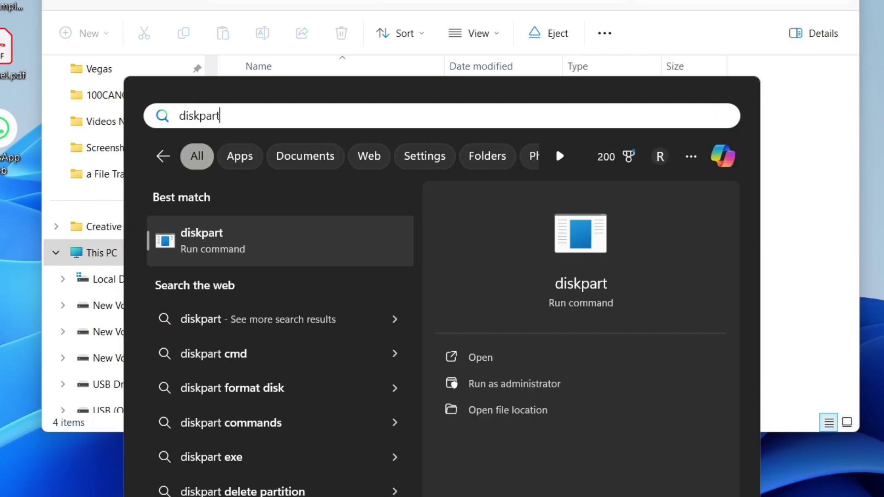
{"action": "right_click", "coordinate": [208, 246]}
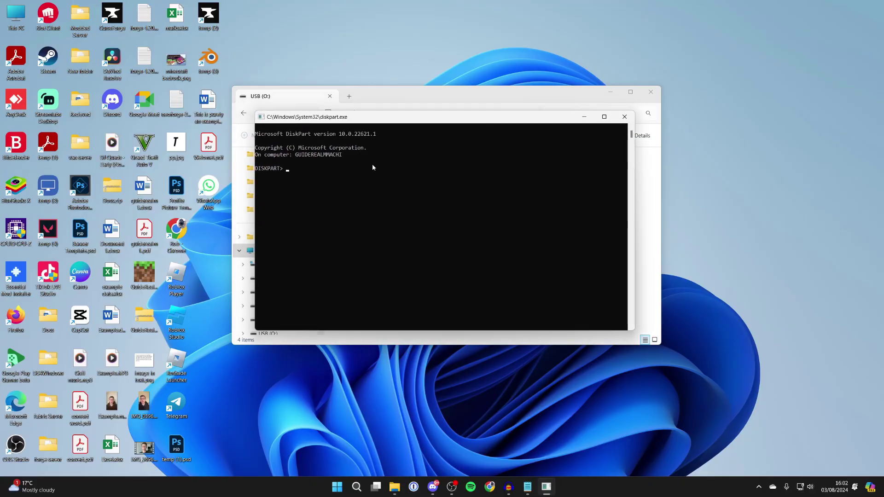
{"action": "type", "text": "list disk"}
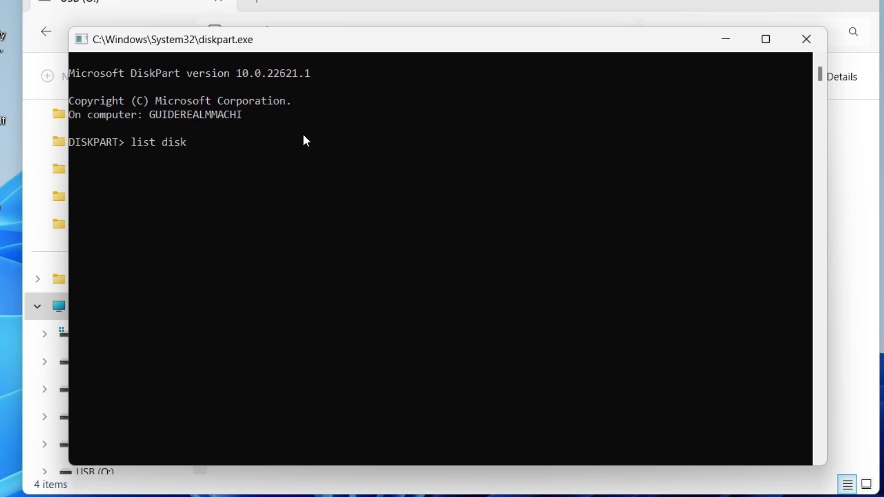
Run list disk and match the 7744 MB Disk 5 to the 7.55 GB USB (O:)
{"action": "key", "text": "Return"}
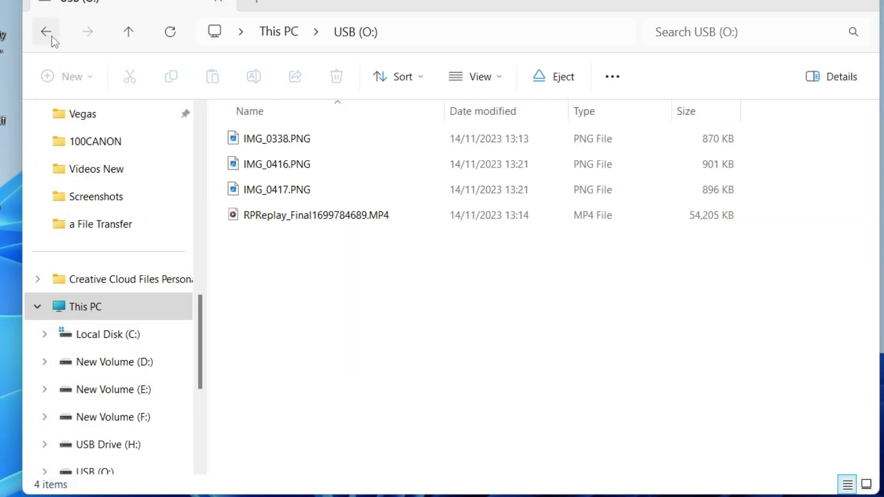
{"action": "left_click", "coordinate": [46, 32]}
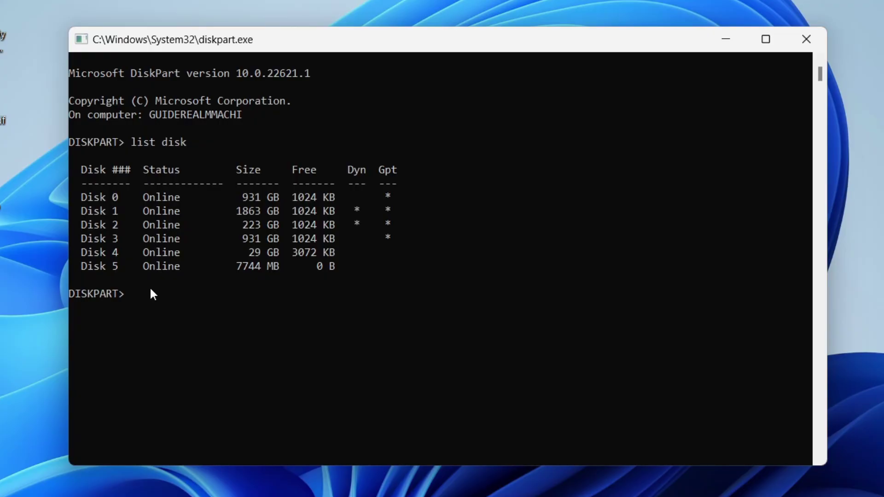
{"action": "type", "text": "select "}
{"action": "type", "text": "disk 4"}
Run 'select disk 5', correcting the disk number, to target the USB drive
{"action": "key", "text": "BackSpace"}
{"action": "type", "text": "5"}
{"action": "key", "text": "Return"}
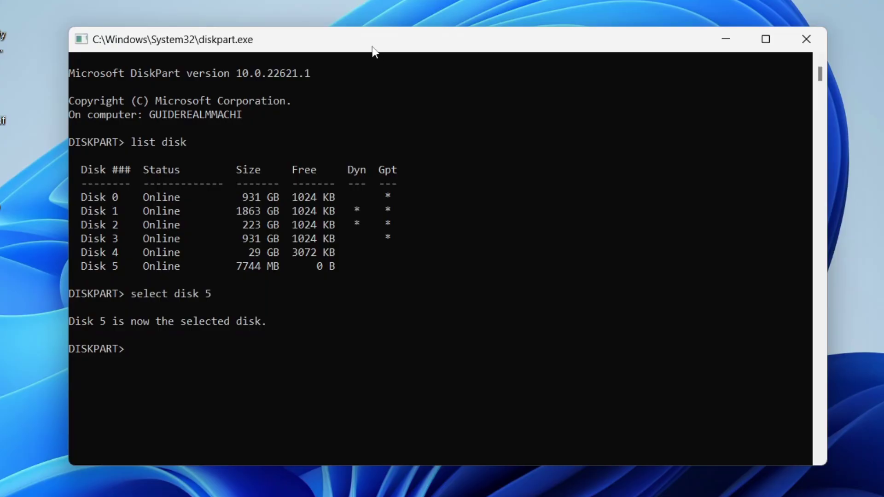
{"action": "type", "text": "a"}
{"action": "type", "text": "ttributes disk clear readonly"}
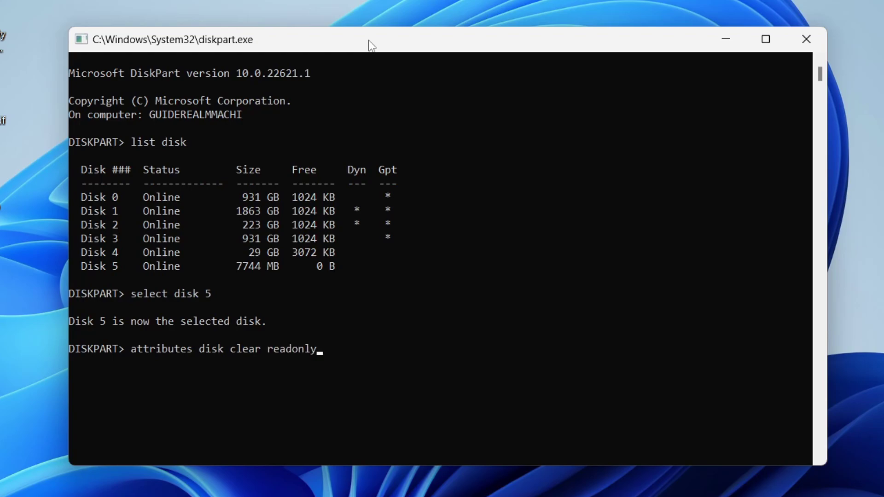
Run 'attributes disk clear readonly' to remove Disk 5's write protection
{"action": "key", "text": "Return"}
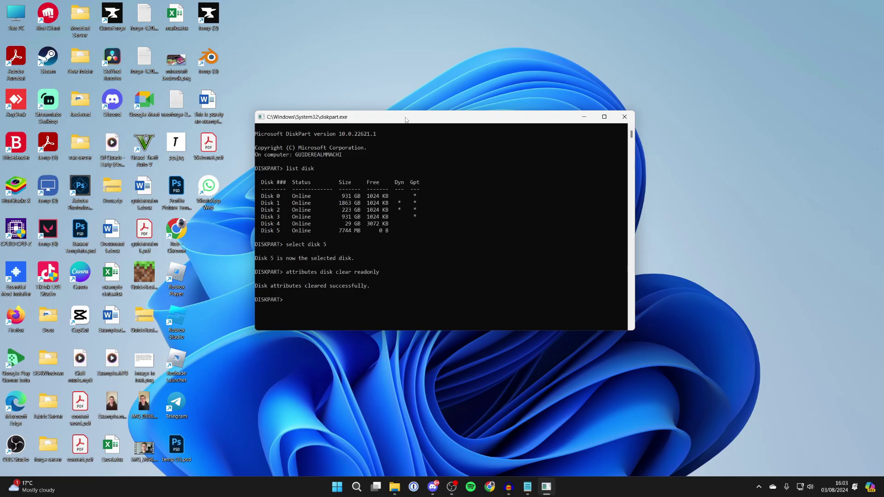
Open USB (O:) in File Explorer and drag Welome!.pdf from the desktop into it
{"action": "left_click", "coordinate": [388, 492]}
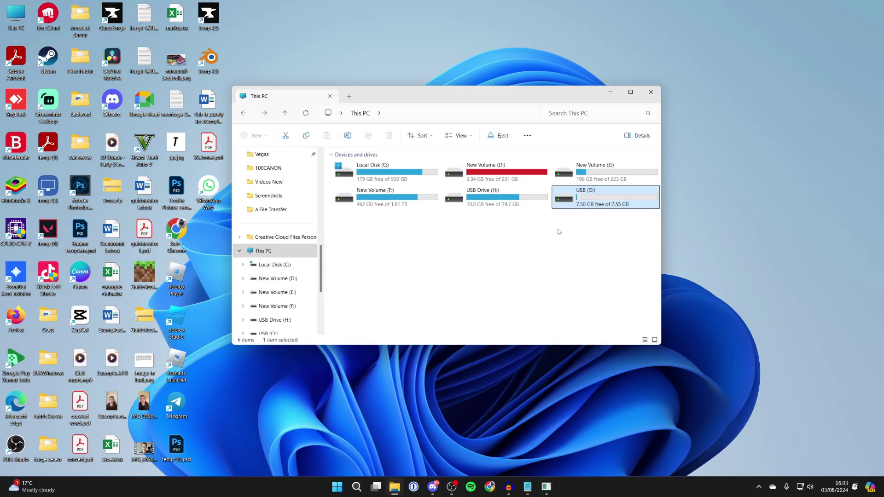
{"action": "double_click", "coordinate": [586, 200]}
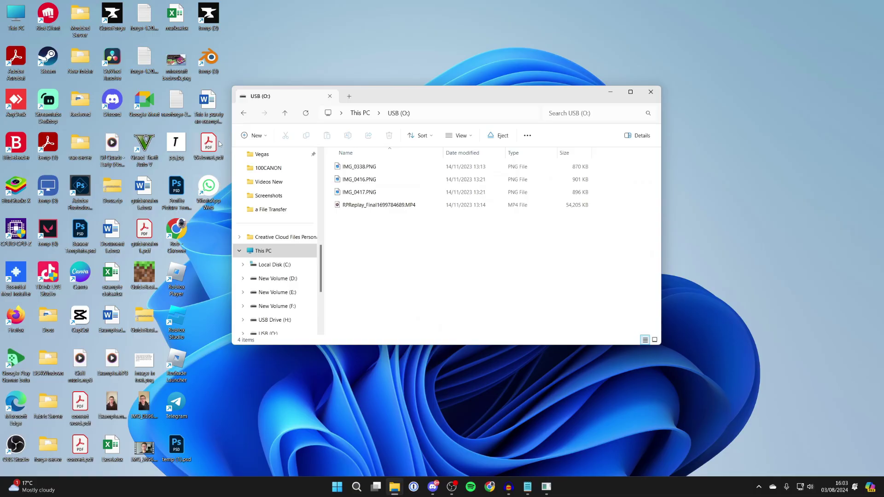
{"action": "left_click_drag", "start_coordinate": [211, 146], "coordinate": [349, 277]}
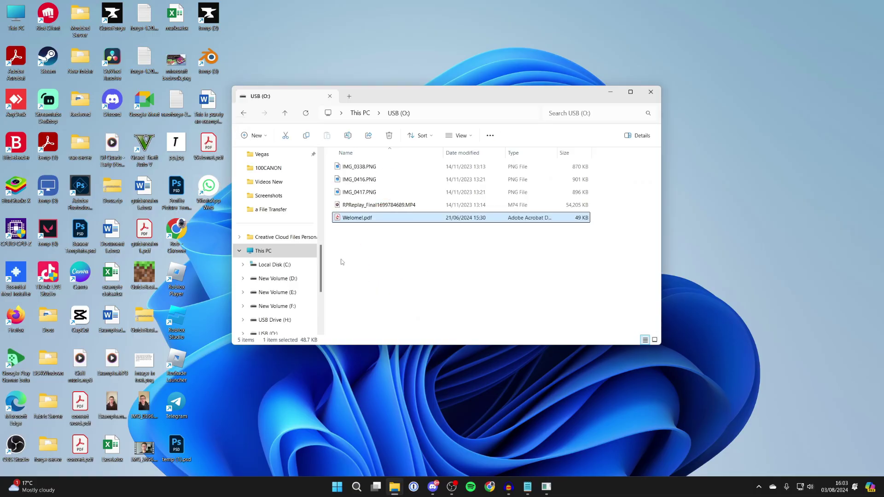